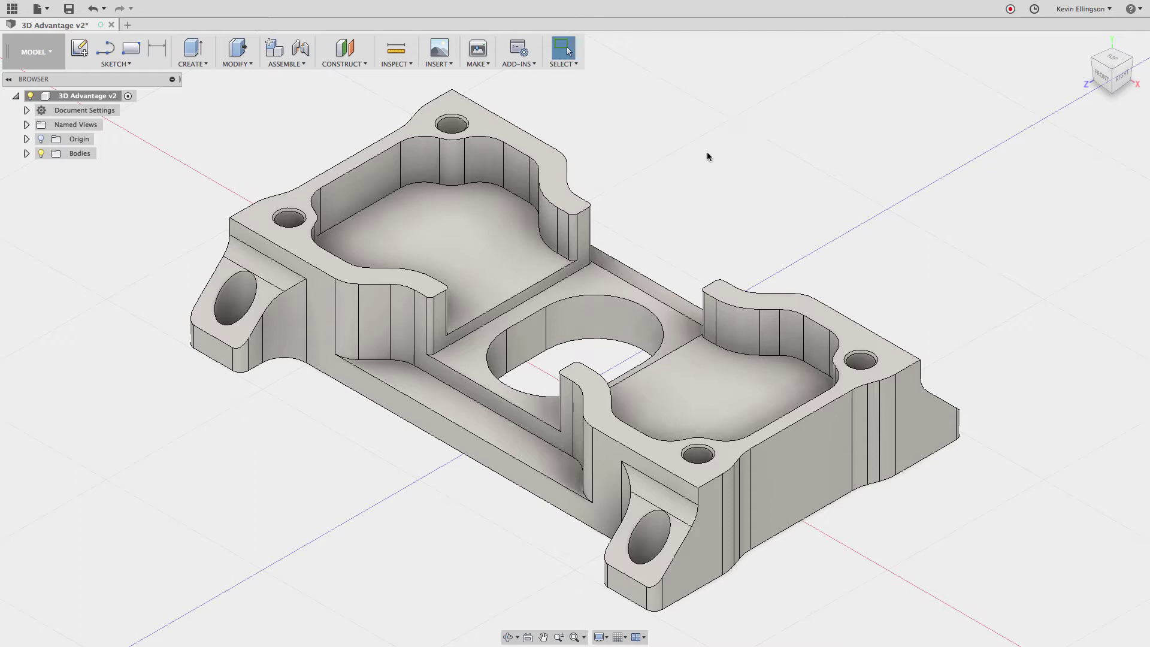
# Step: Look through the Export dialog's file types, then cancel without exporting
pyautogui.click(47, 10)
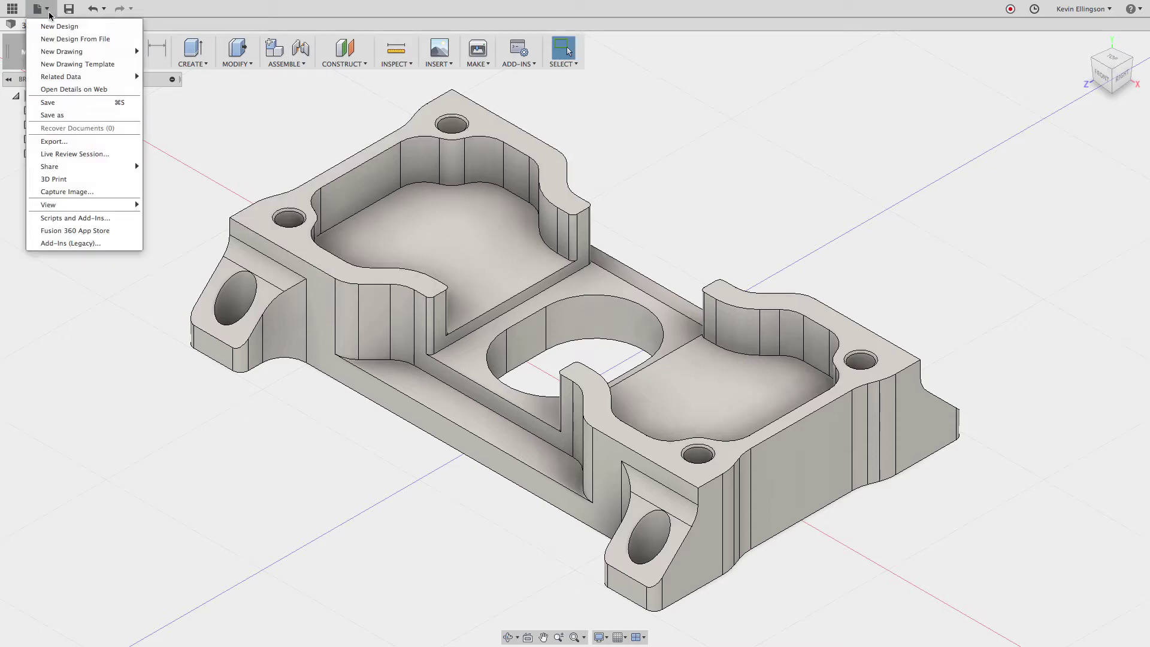
pyautogui.click(71, 141)
pyautogui.click(482, 158)
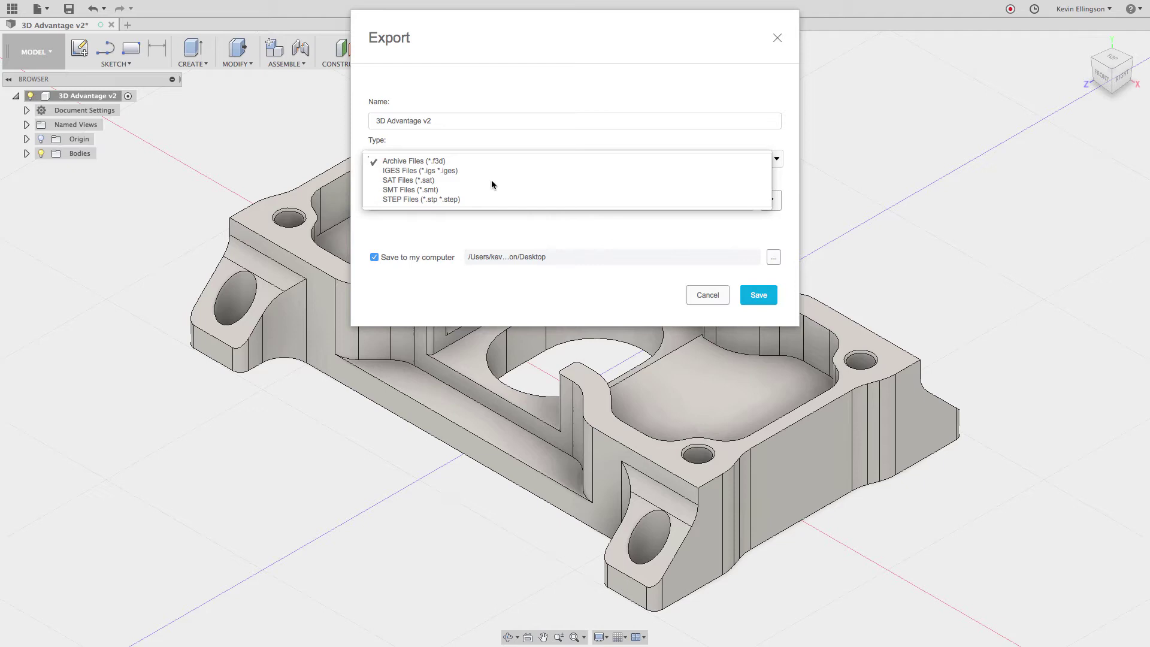
pyautogui.click(576, 280)
pyautogui.click(706, 294)
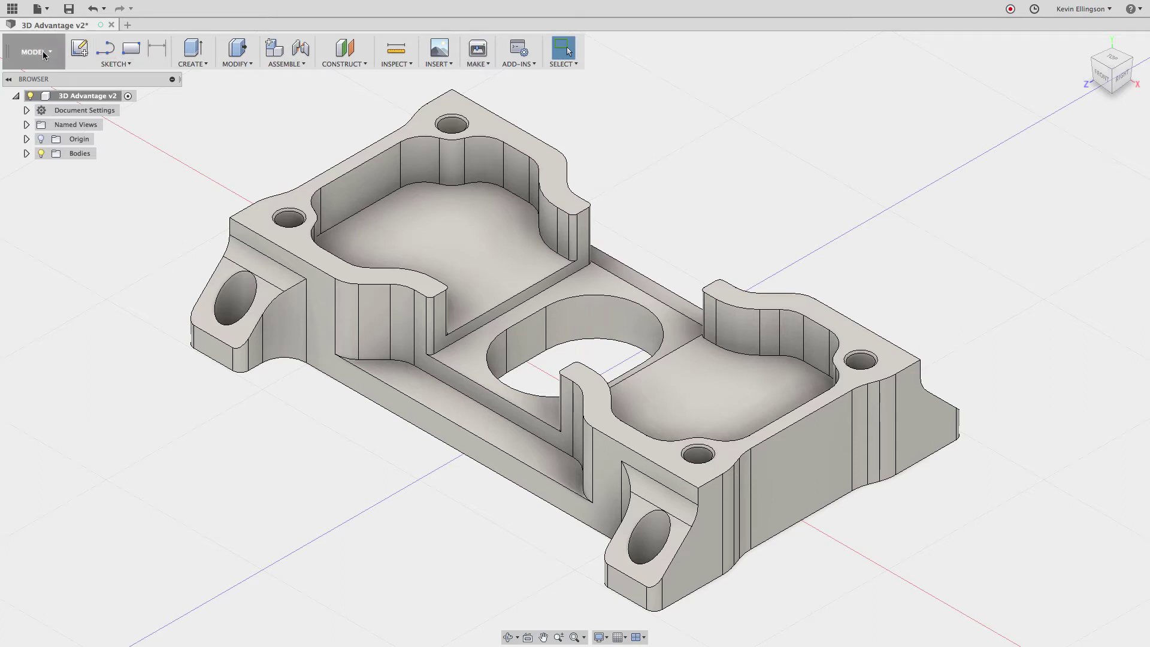
# Step: Start a 3D Print of the base part body, keeping High mesh refinement
pyautogui.click(482, 66)
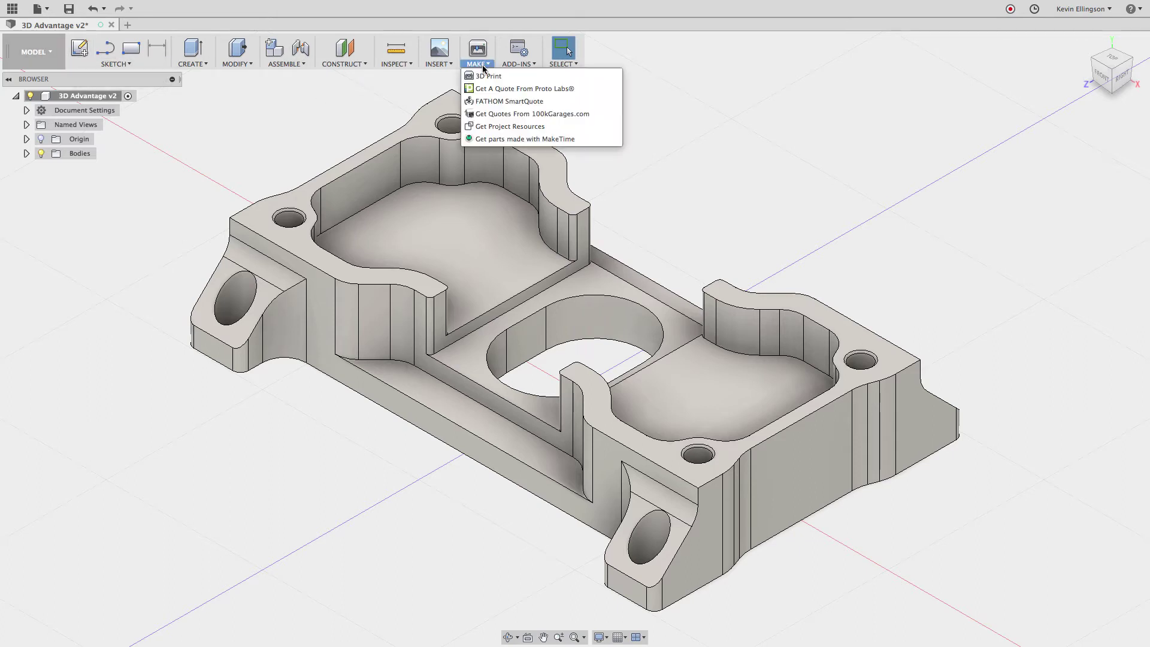
pyautogui.click(486, 76)
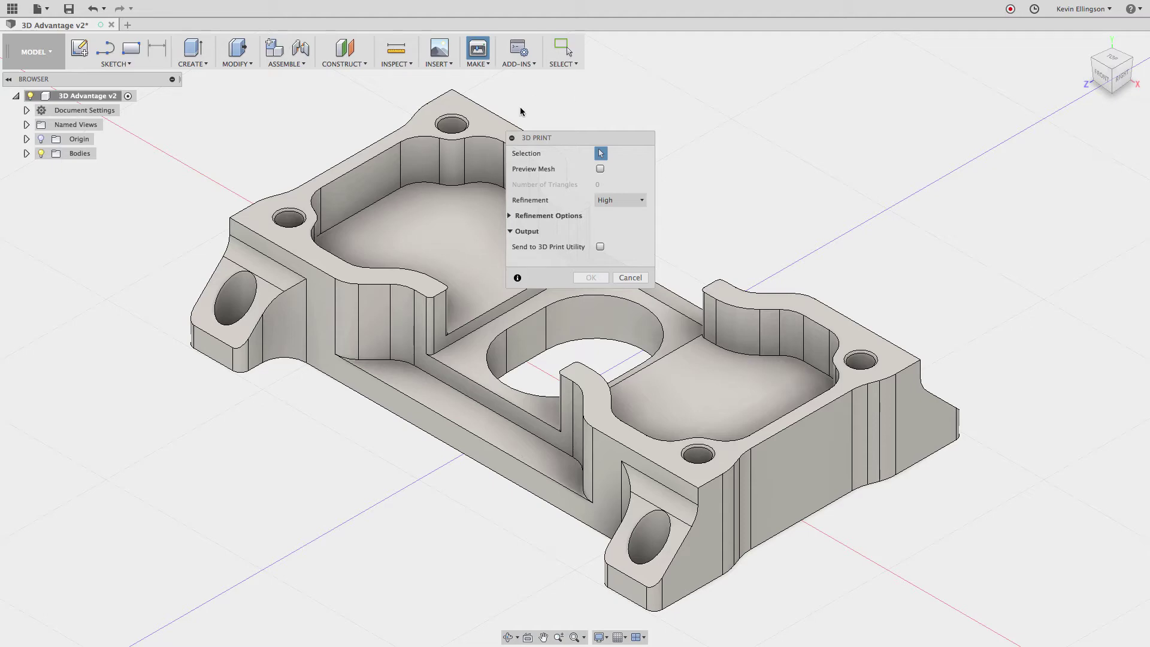
pyautogui.click(498, 129)
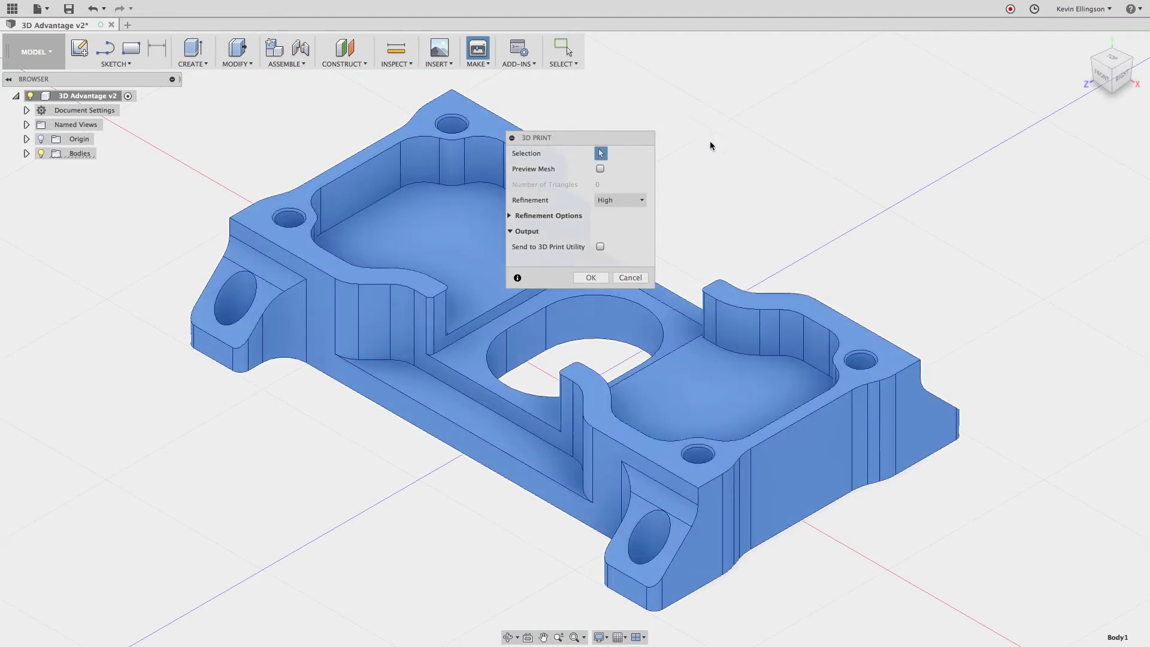
pyautogui.click(641, 202)
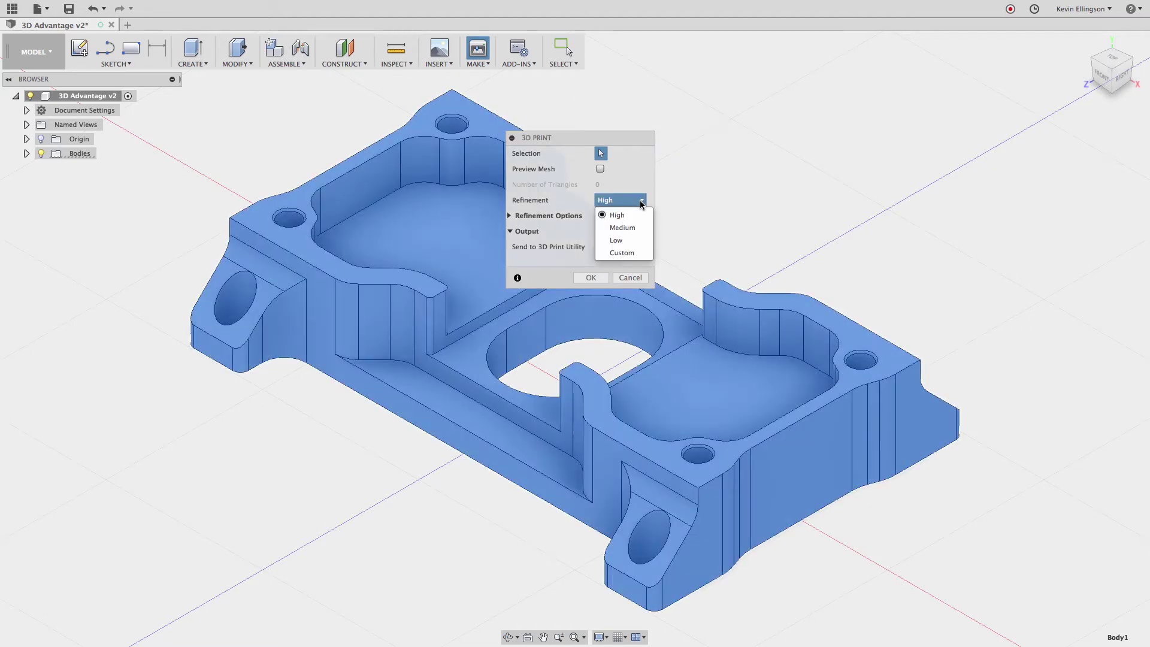
pyautogui.click(641, 202)
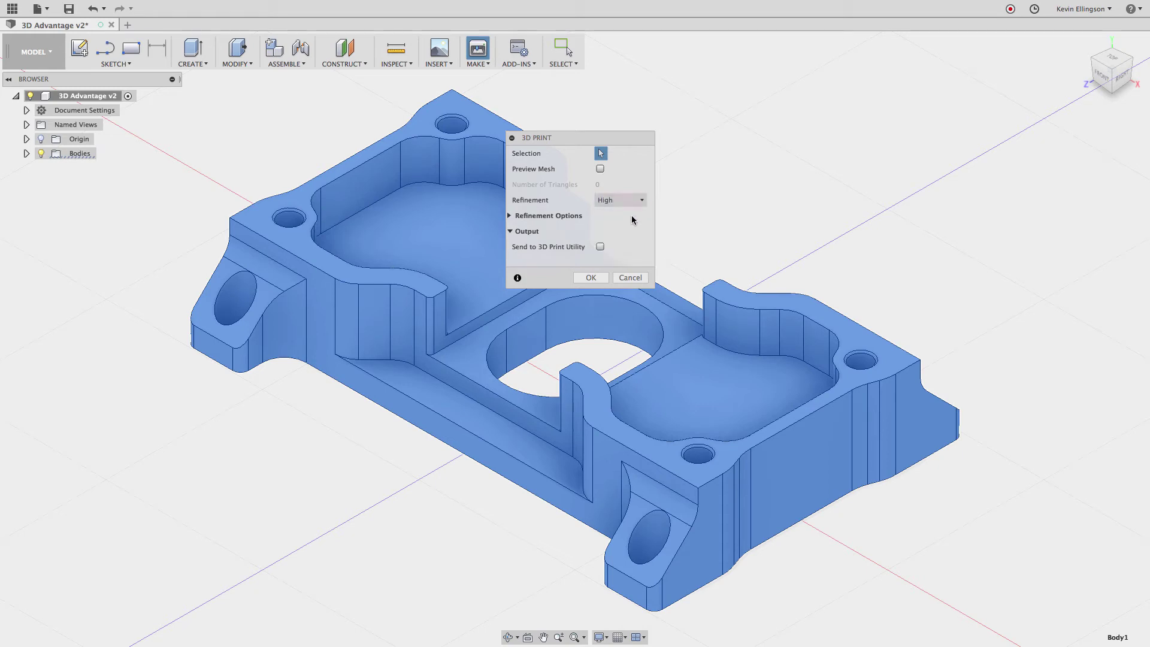
# Step: Confirm the print settings and save Body1 as '3D Print' STL in Downloads
pyautogui.click(601, 279)
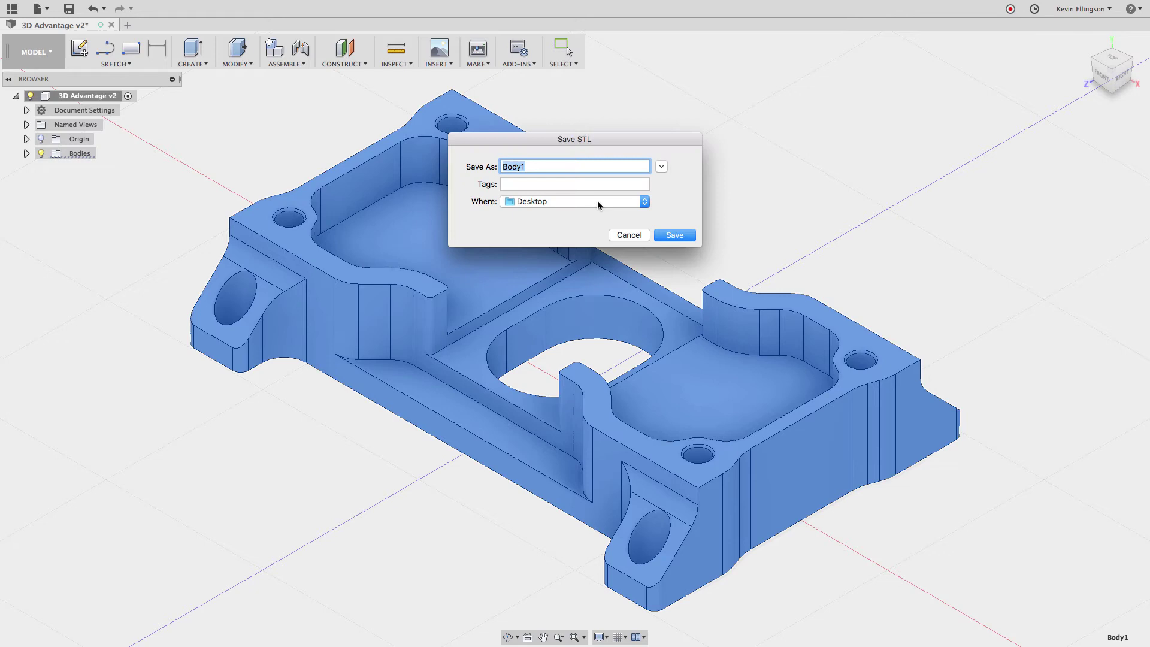
pyautogui.click(647, 202)
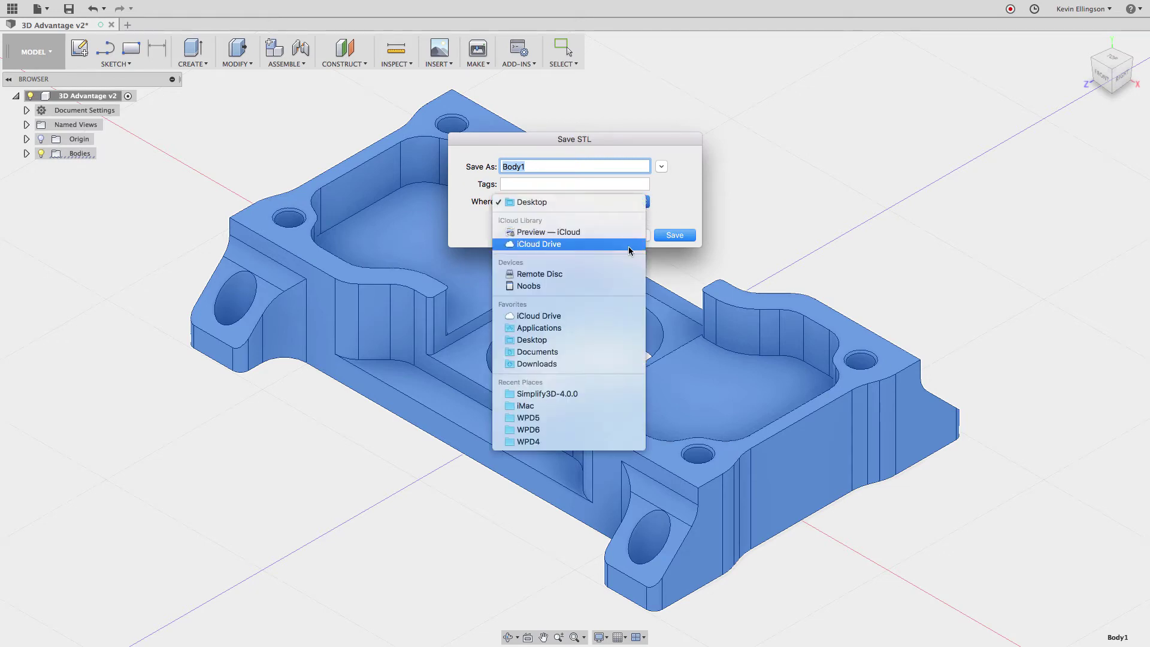
pyautogui.click(594, 364)
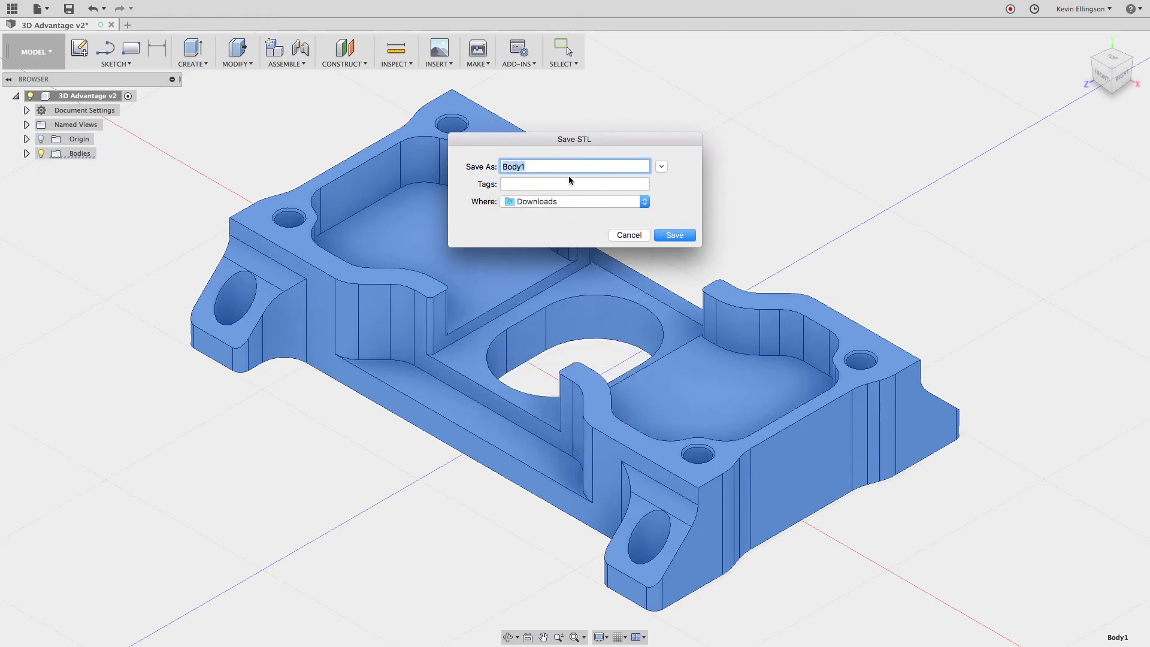
pyautogui.write('3D Print')
pyautogui.click(677, 232)
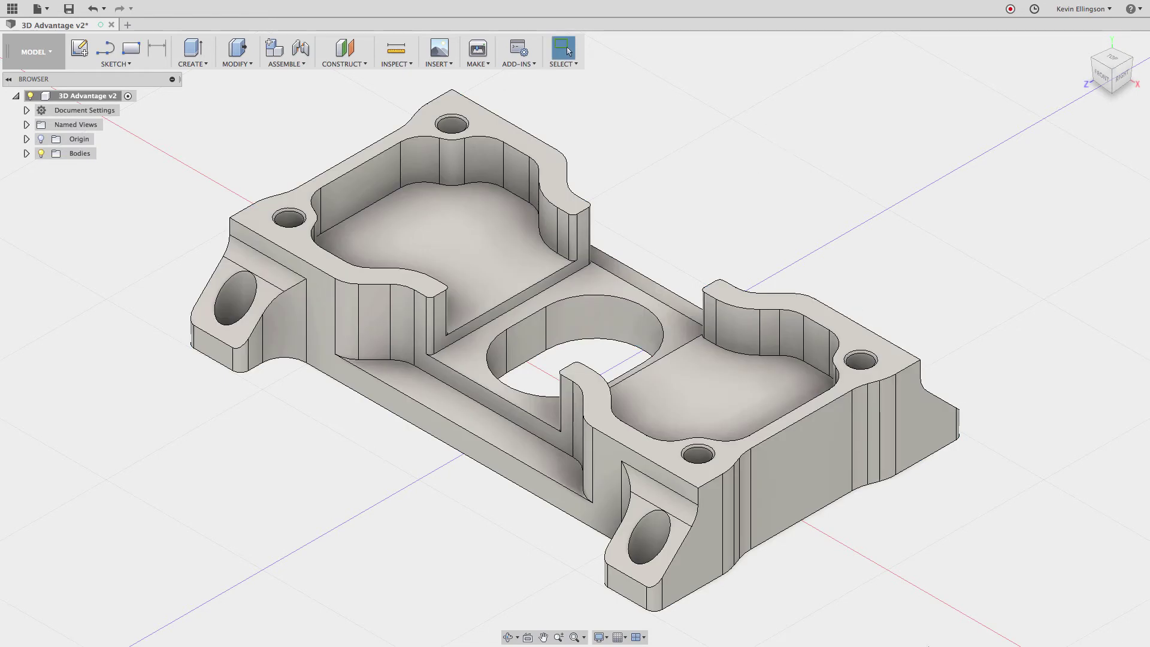
pyautogui.moveTo(921, 642)
pyautogui.click(951, 623)
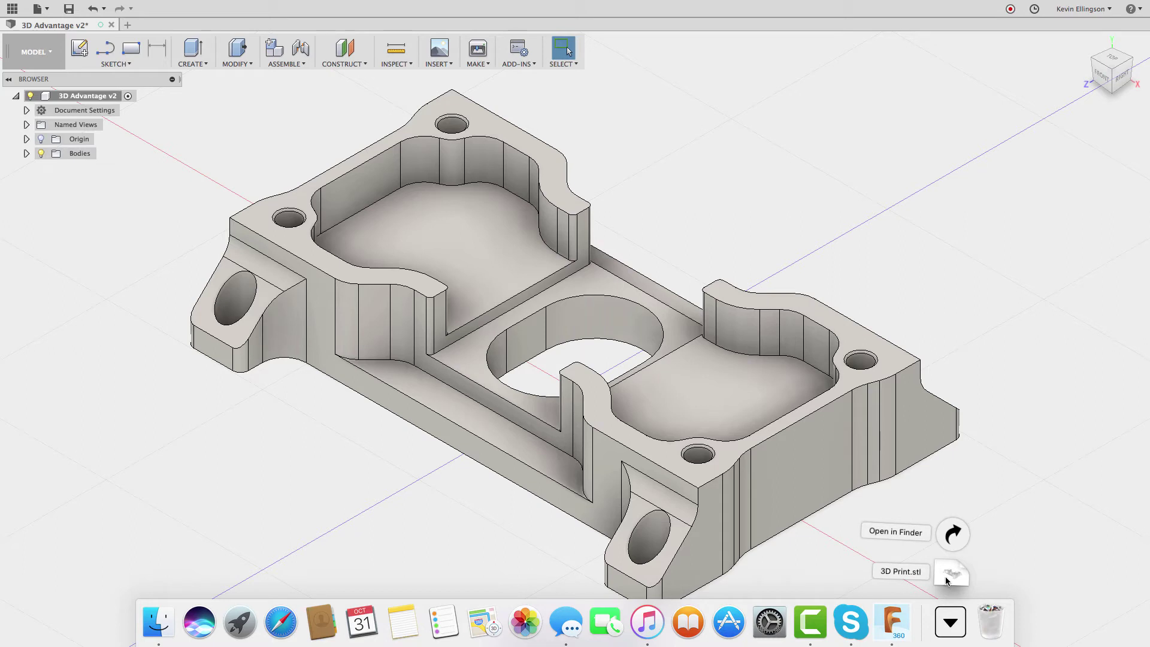
pyautogui.click(983, 296)
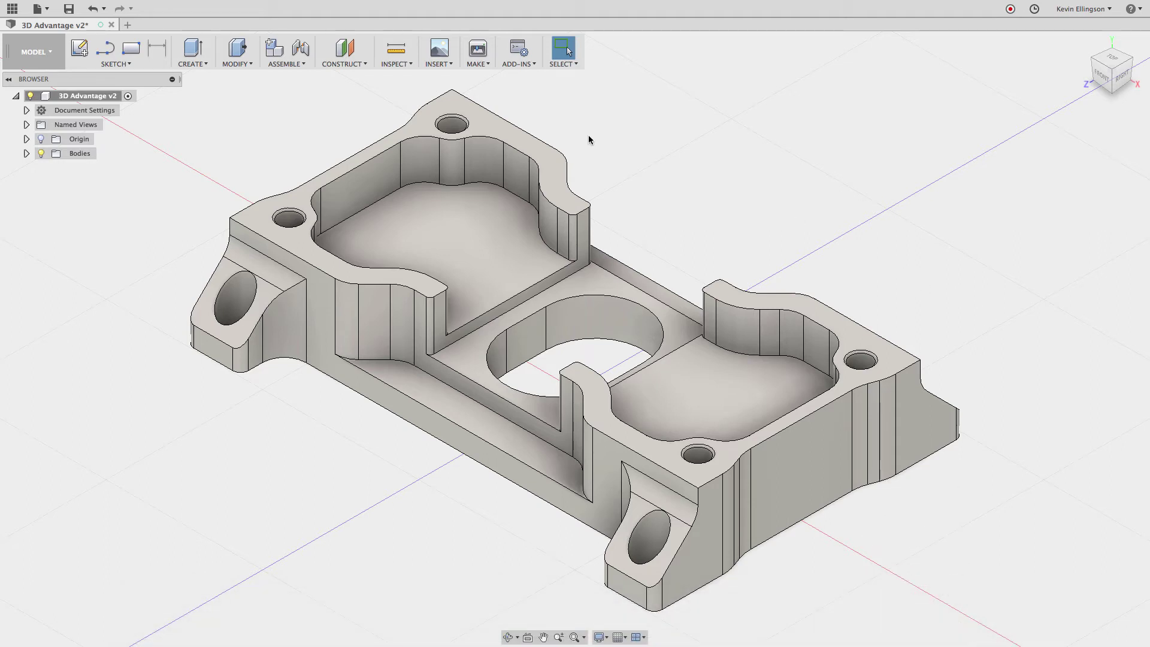
# Step: Start a new 3D Print of the base body, sending it to a Custom print utility
pyautogui.click(485, 64)
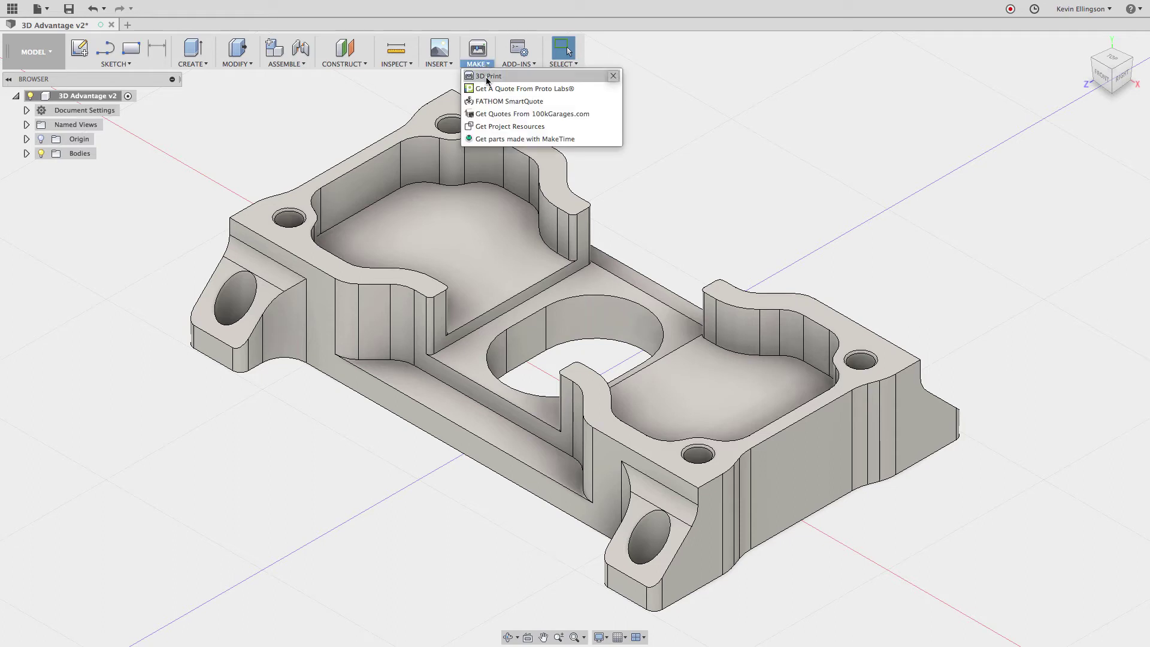
pyautogui.click(487, 76)
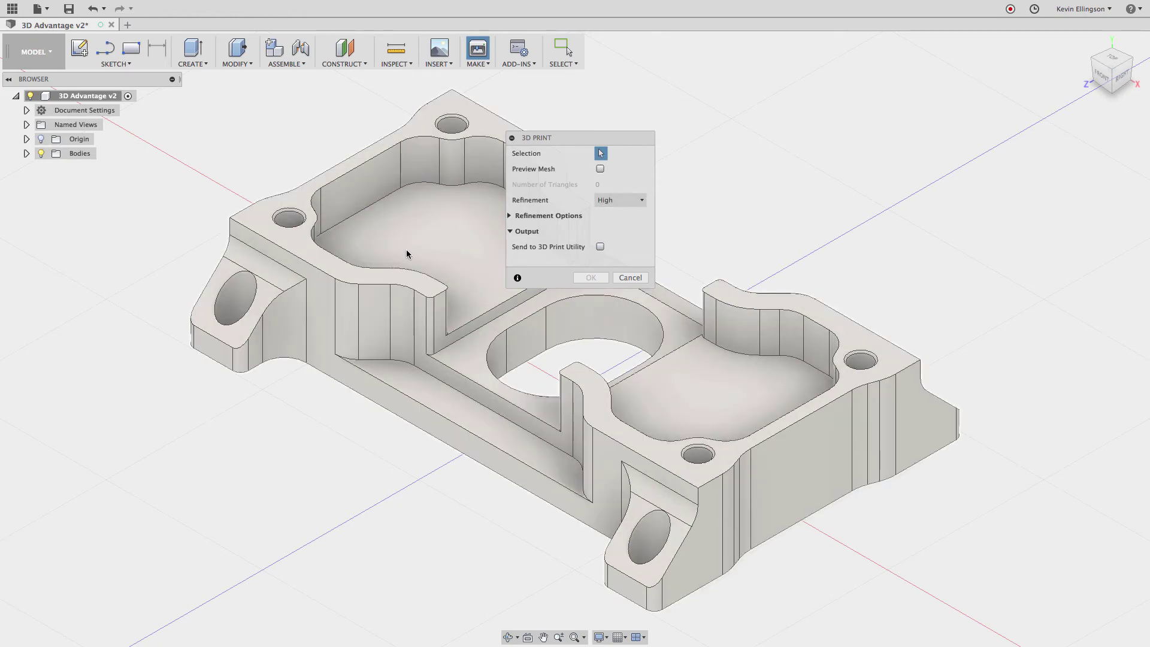
pyautogui.click(318, 249)
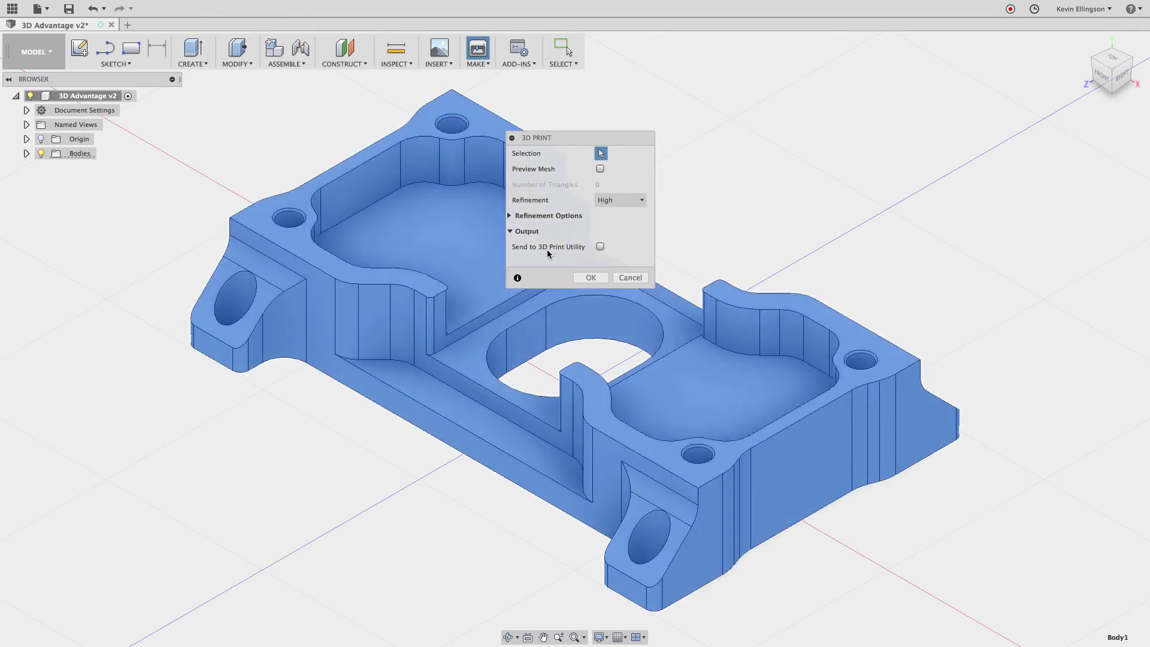
pyautogui.click(600, 247)
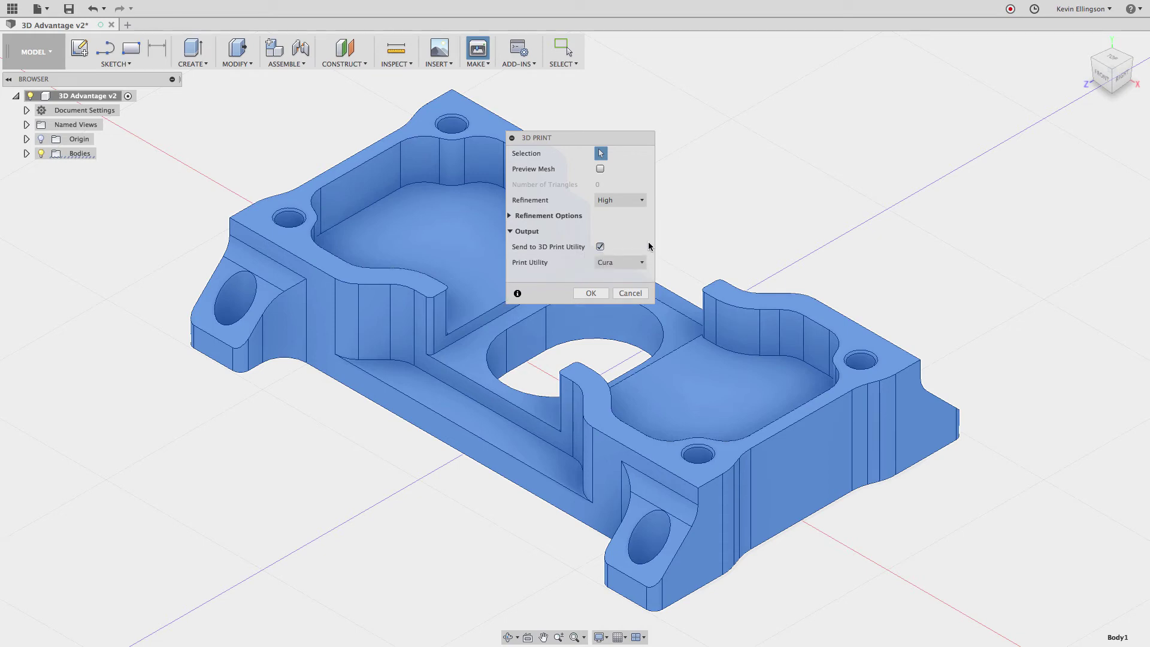
pyautogui.click(641, 263)
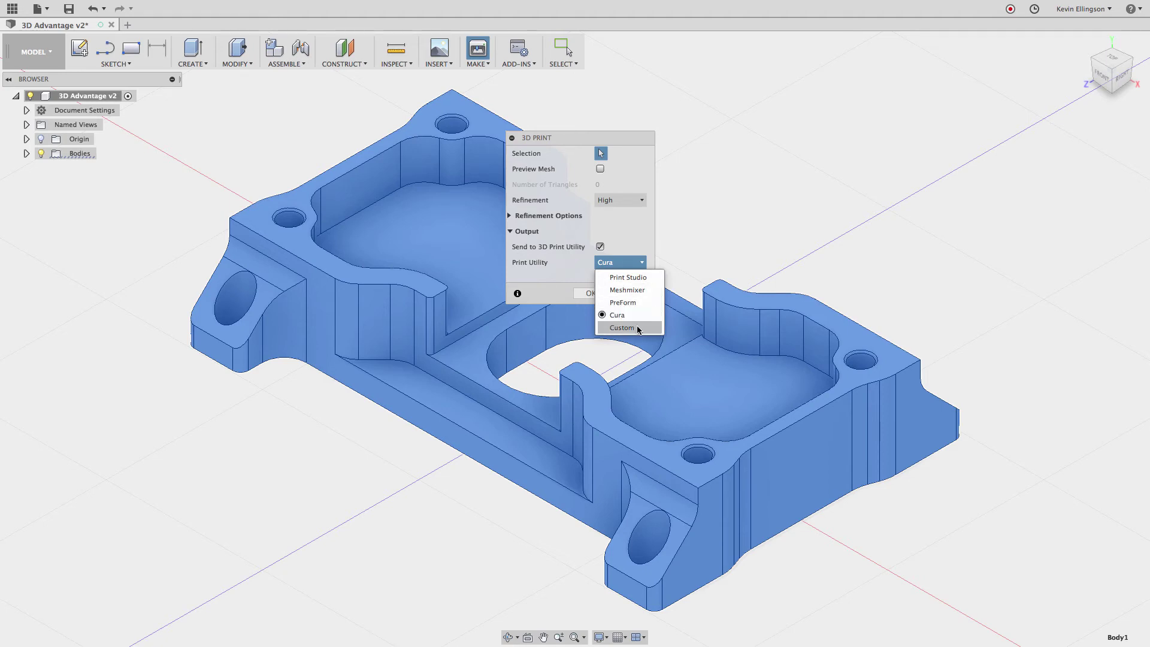
pyautogui.click(622, 328)
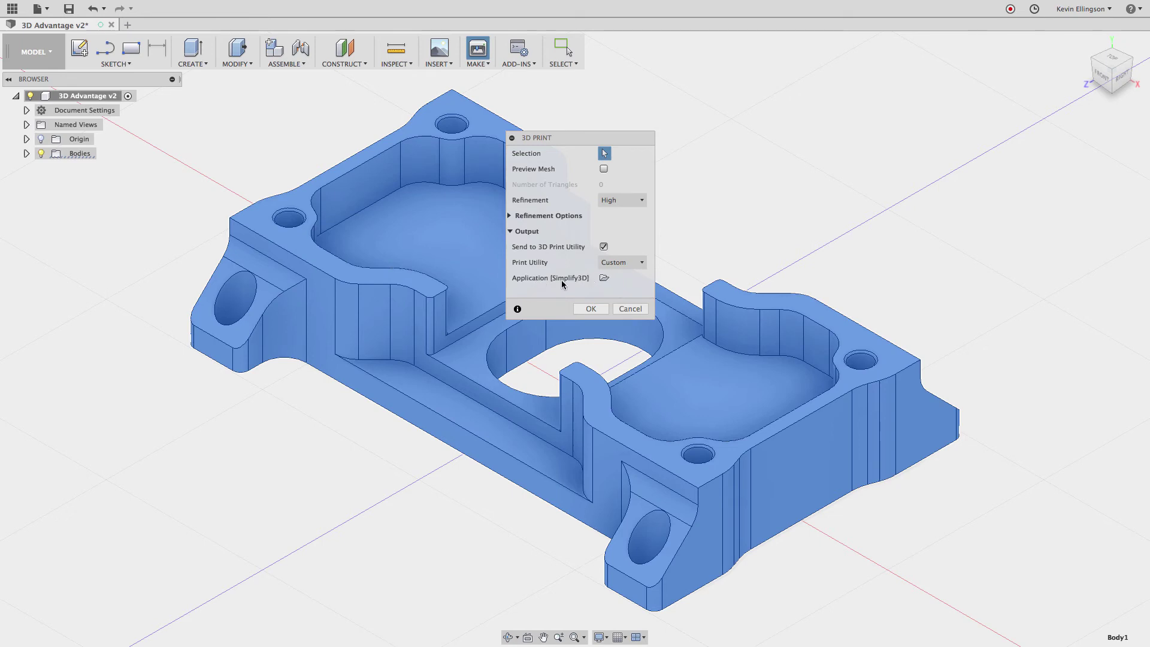
# Step: Set Applications > Simplify3D-4.0.0 > Simplify3D as the print application and run the export
pyautogui.click(604, 278)
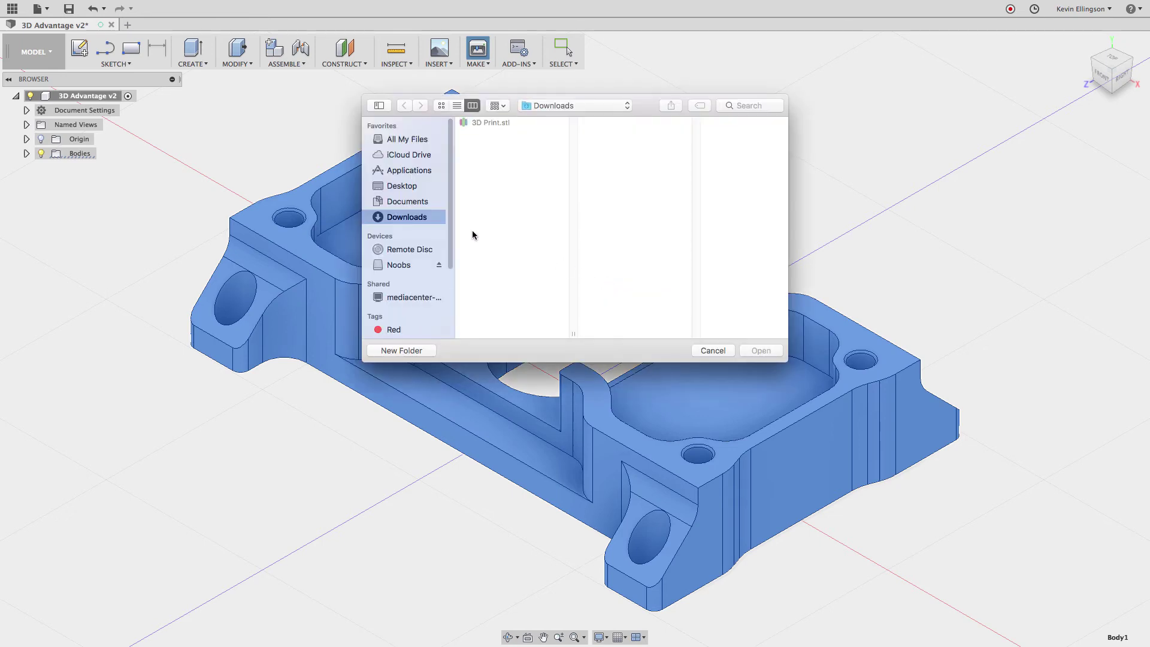
pyautogui.click(424, 174)
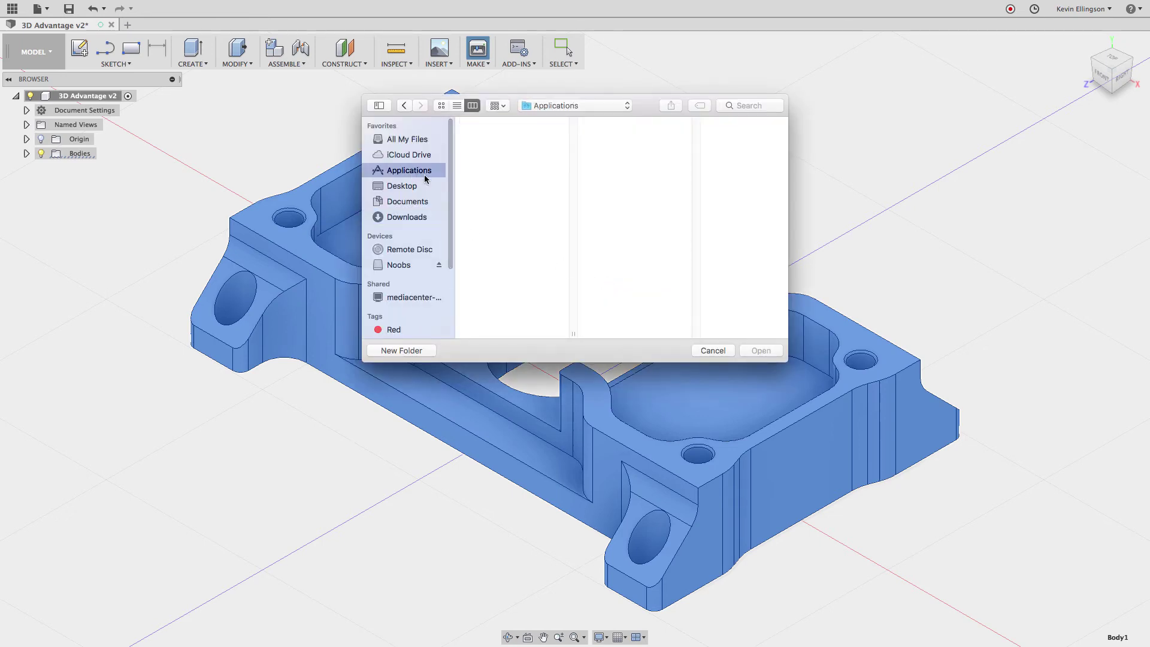
pyautogui.scroll(-10, 505, 268)
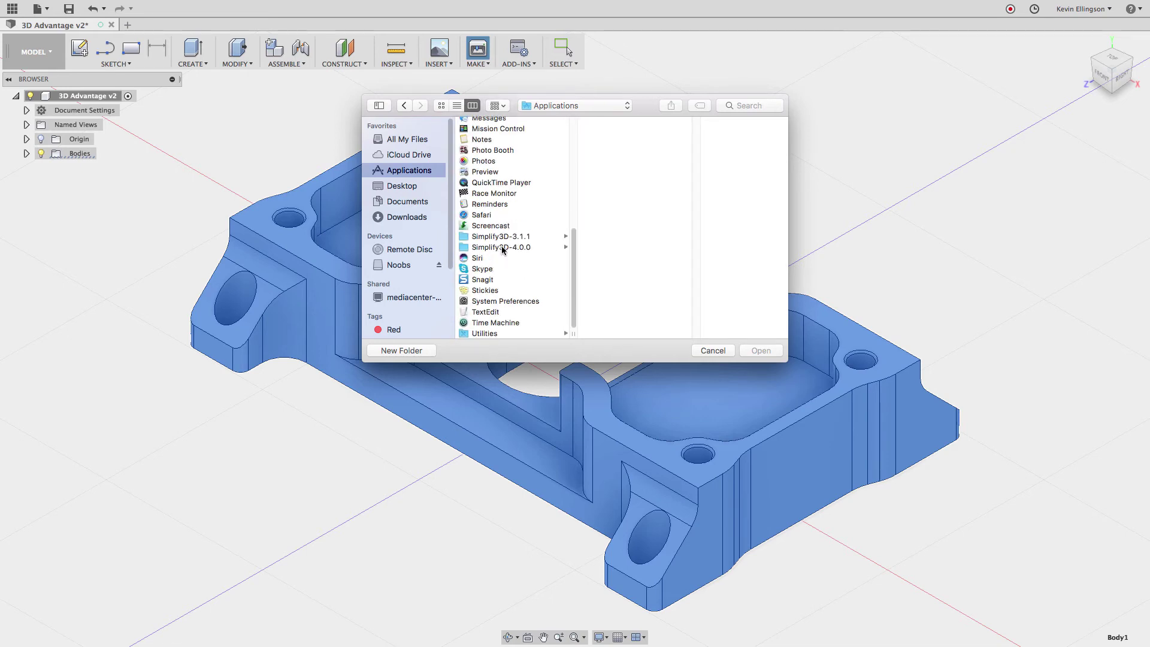
pyautogui.click(502, 248)
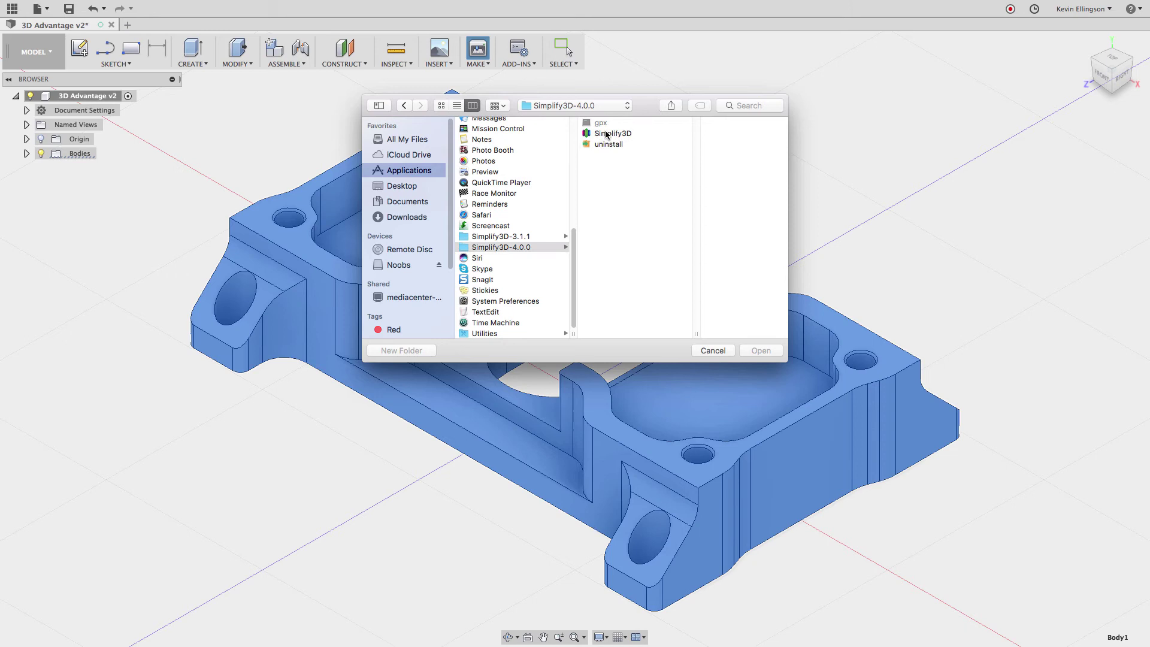
pyautogui.click(607, 134)
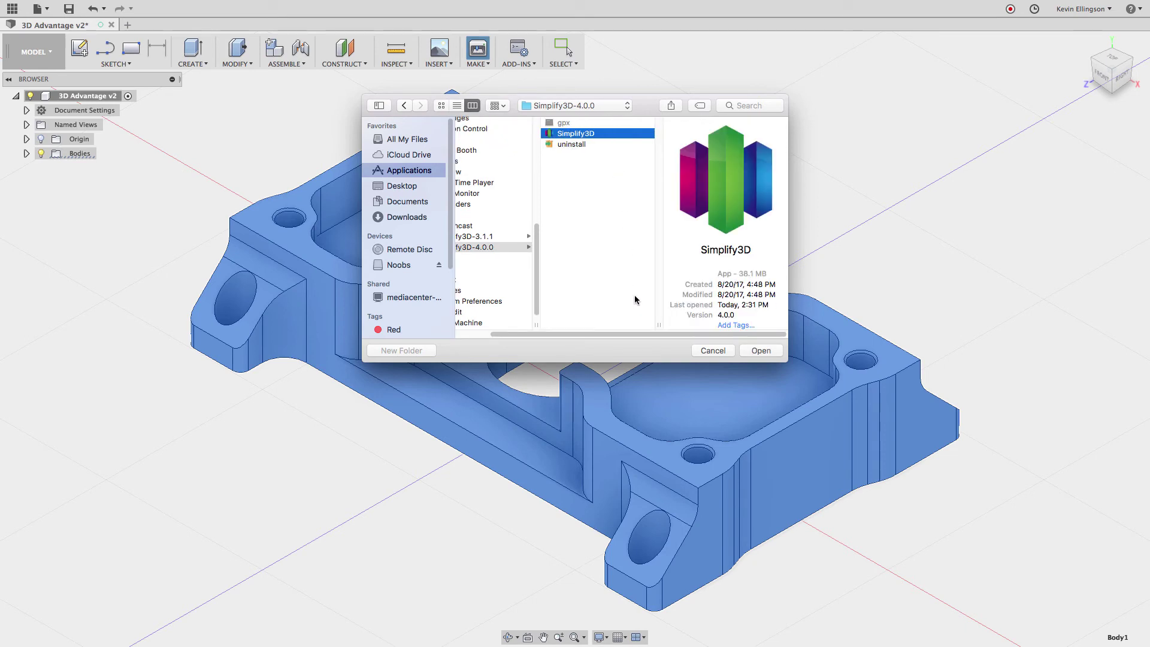
pyautogui.click(764, 351)
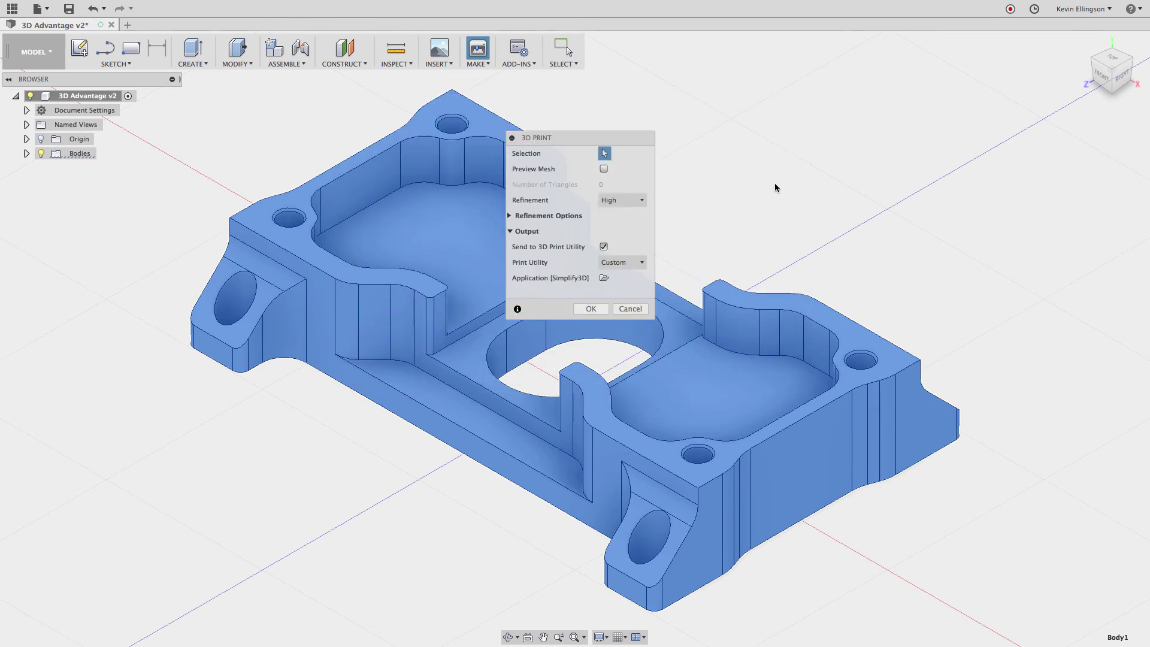
pyautogui.click(591, 309)
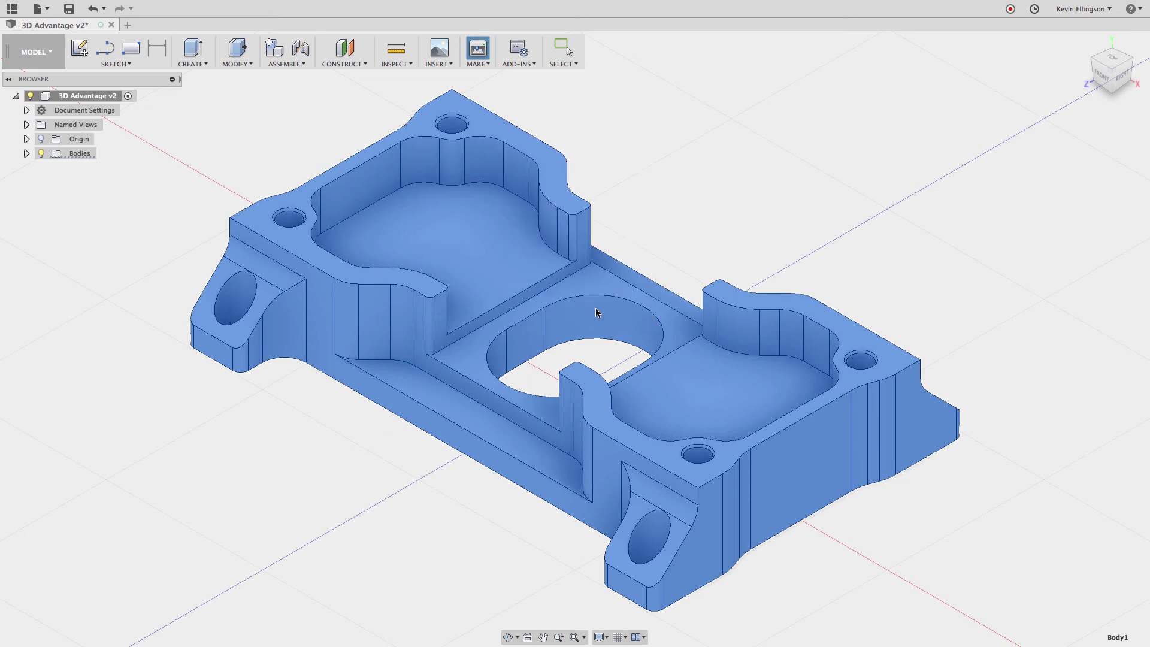